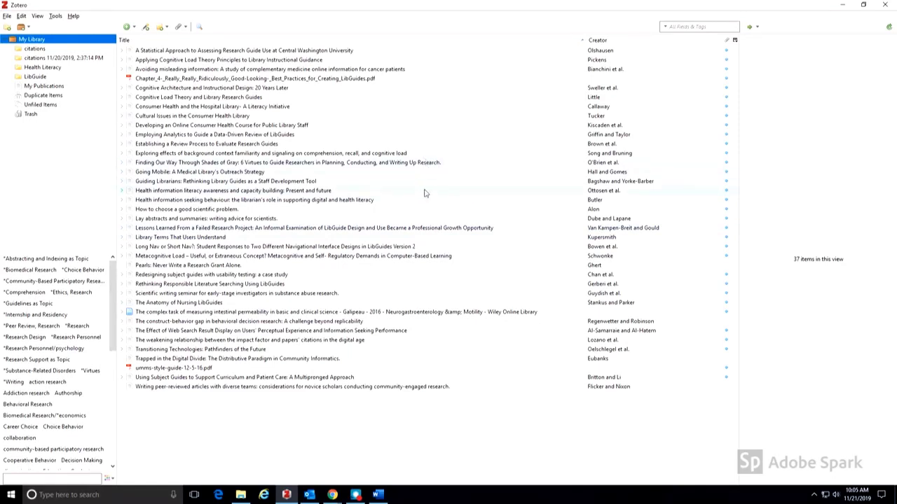
Step: Bring the blank Word document to the front over the 37-item Zotero library
left_click(378, 495)
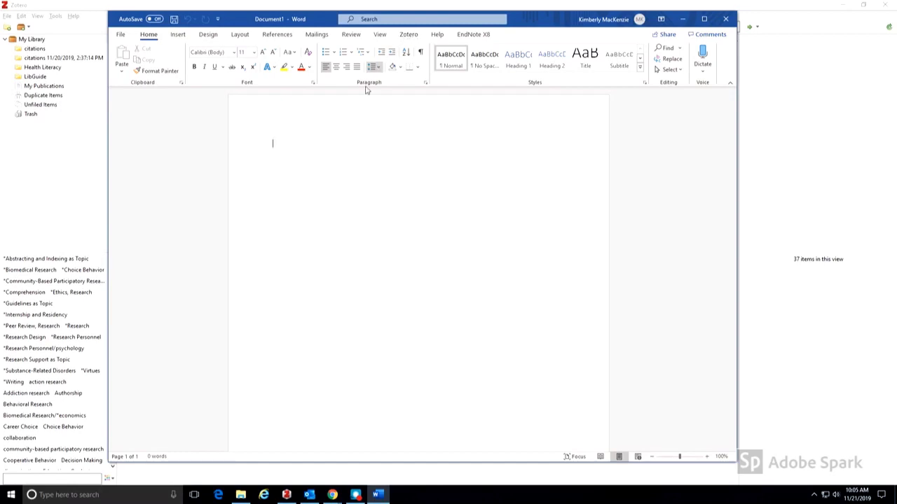
Step: Start a Zotero citation in Word, accepting the document's citation style preferences
left_click(410, 35)
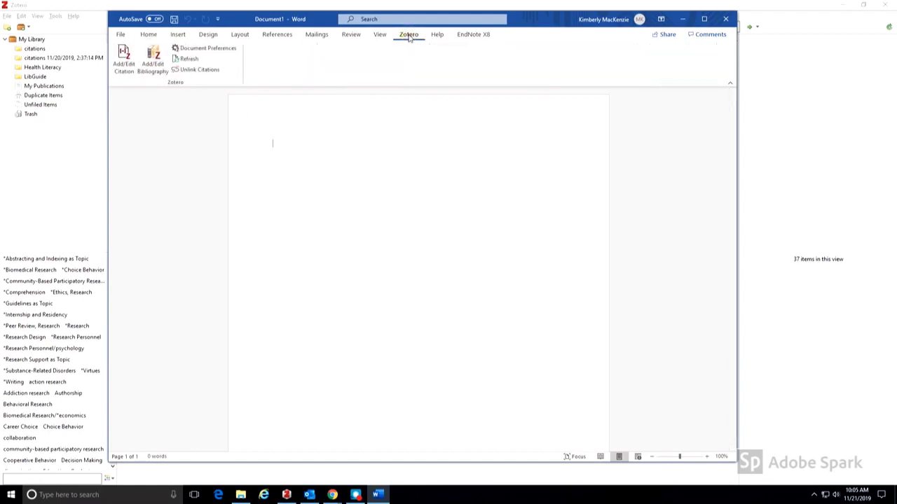
left_click(125, 60)
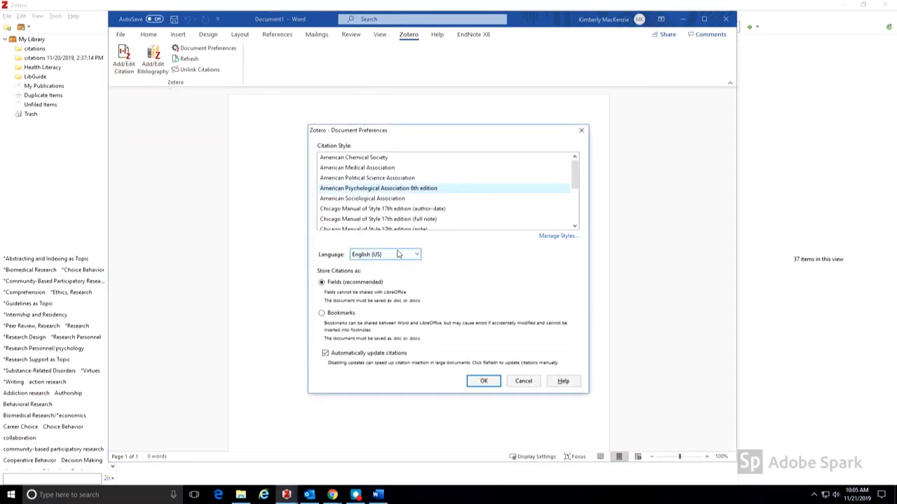
left_click(484, 382)
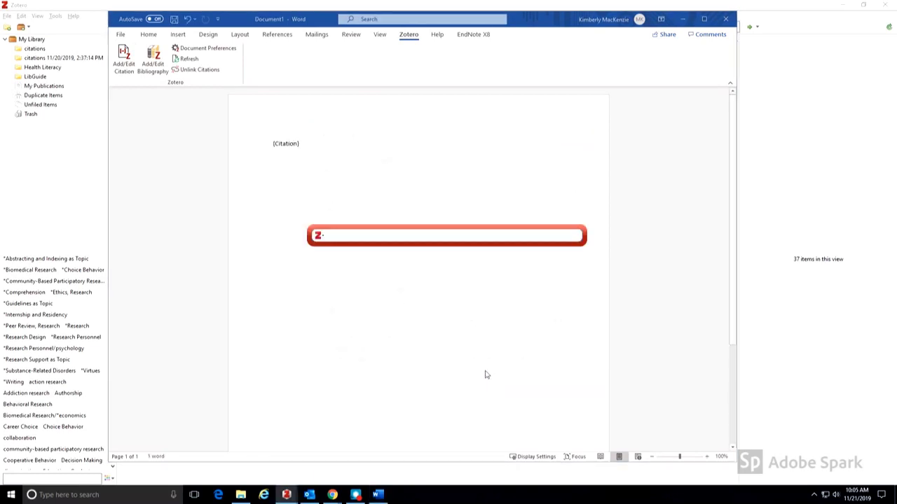
Step: Cite Butler 2019, Eubanks 2007 and Alon 2009 together, then start a new line below
type("but")
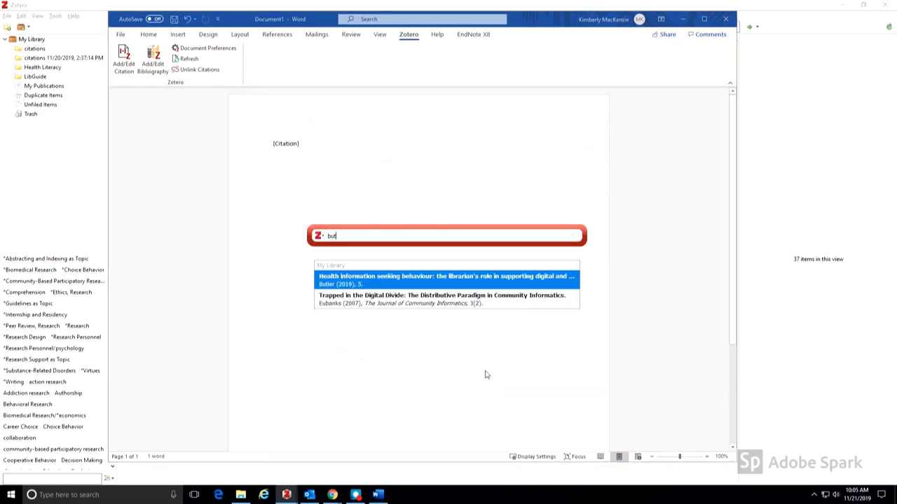
left_click(375, 278)
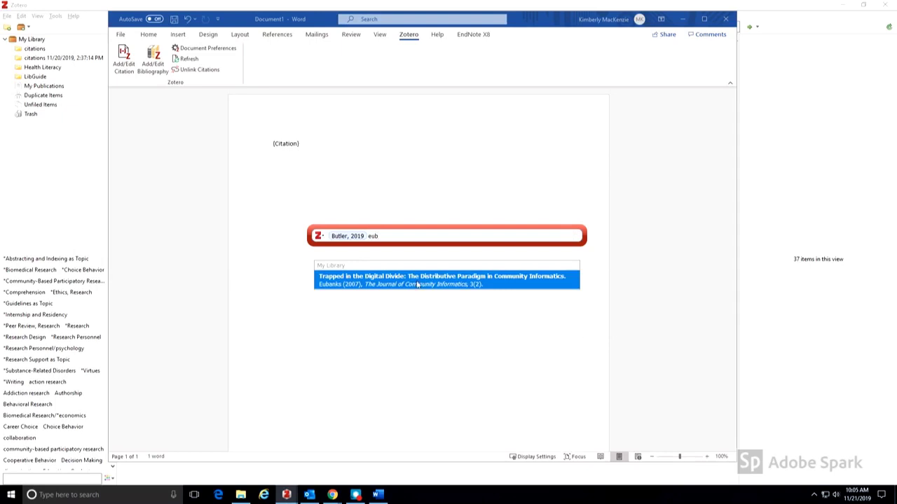
left_click(417, 281)
type("alon")
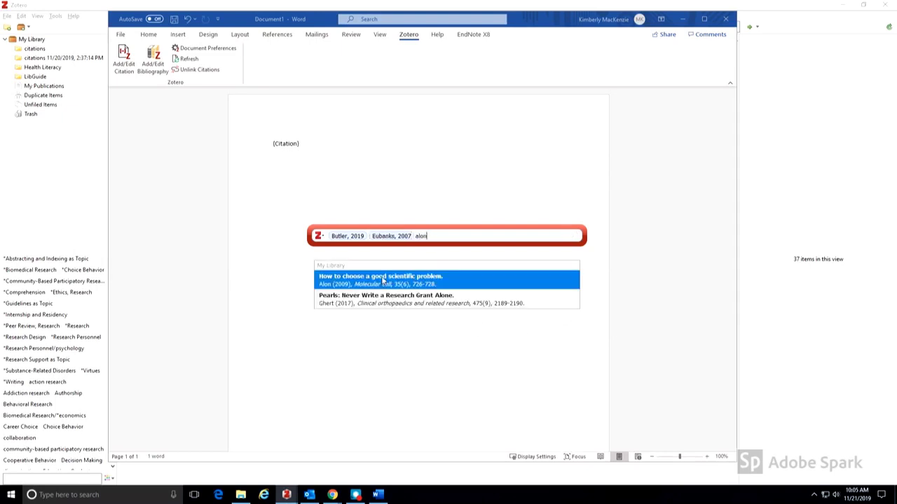
left_click(382, 280)
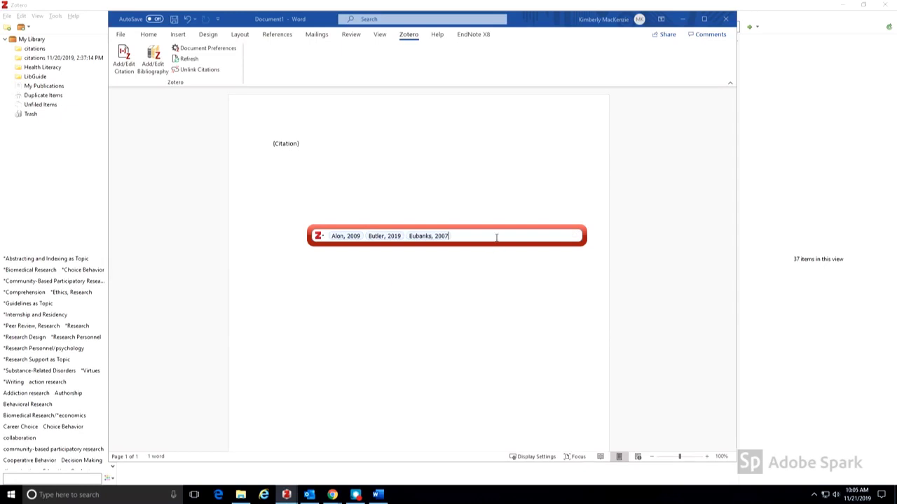
key("Return")
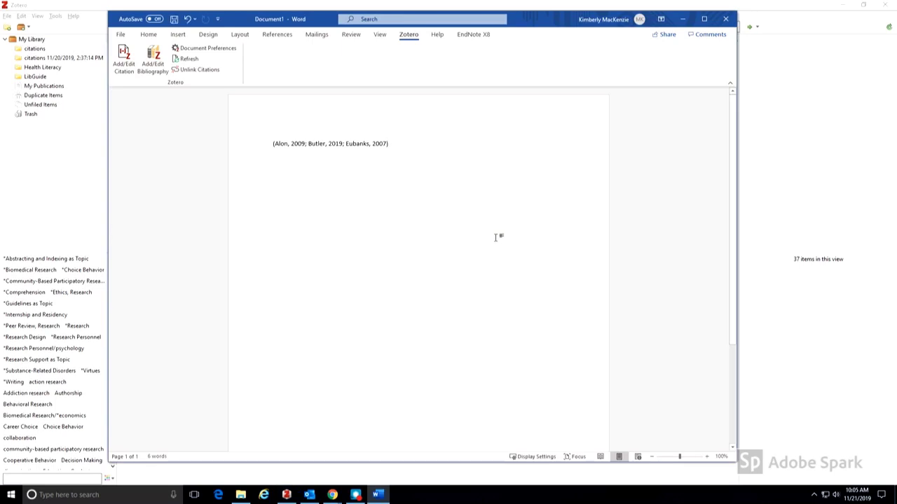
key("Return")
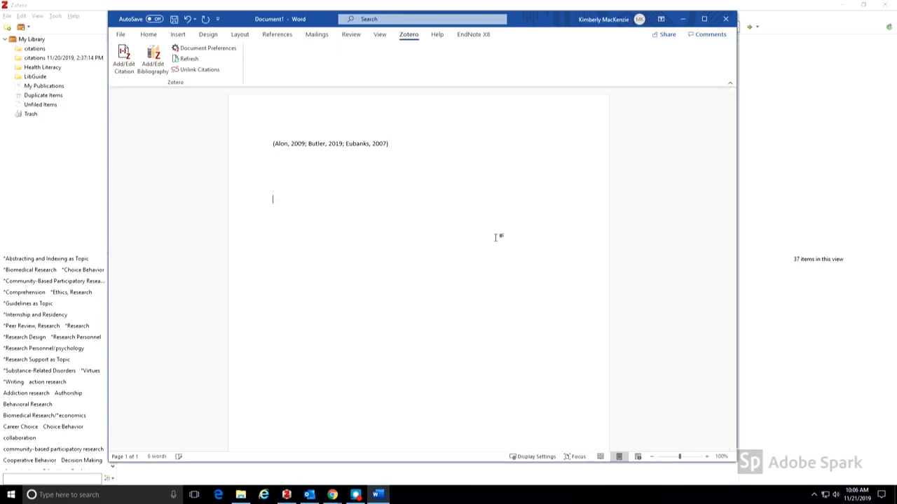
Step: Type a References heading and insert the Zotero bibliography beneath it
type("References")
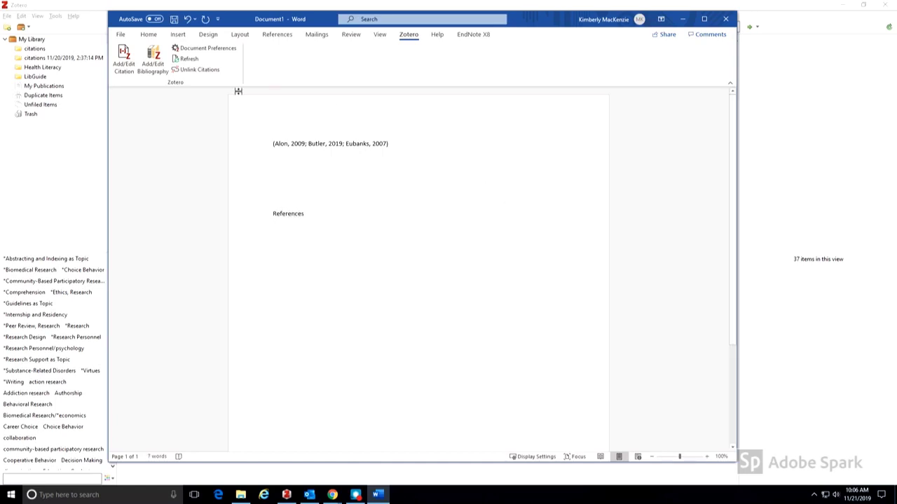
left_click(153, 65)
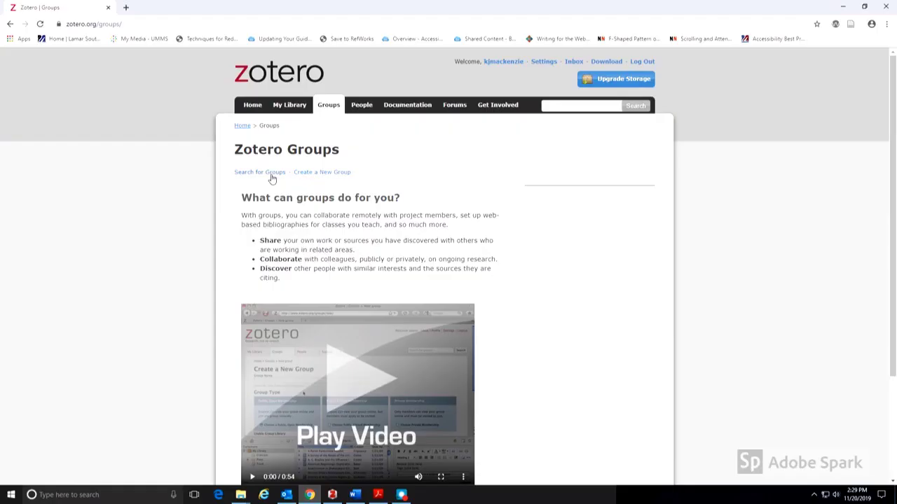
Step: Search zotero.org groups for 'health literacy', then open the Create a New Group form
left_click(272, 176)
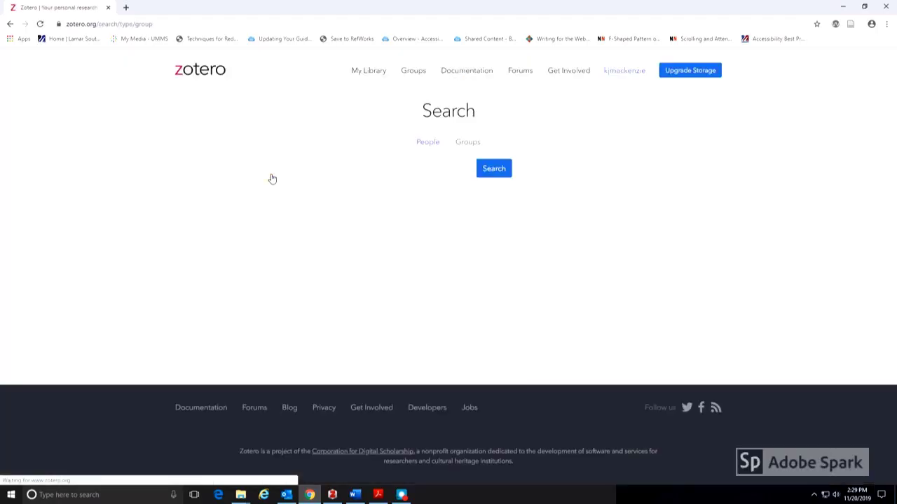
left_click(424, 171)
type("healt")
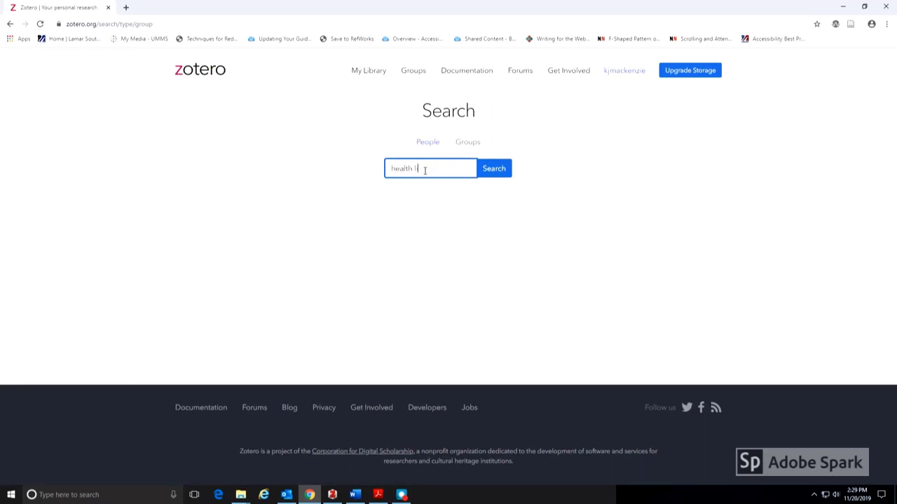
type("h literacy")
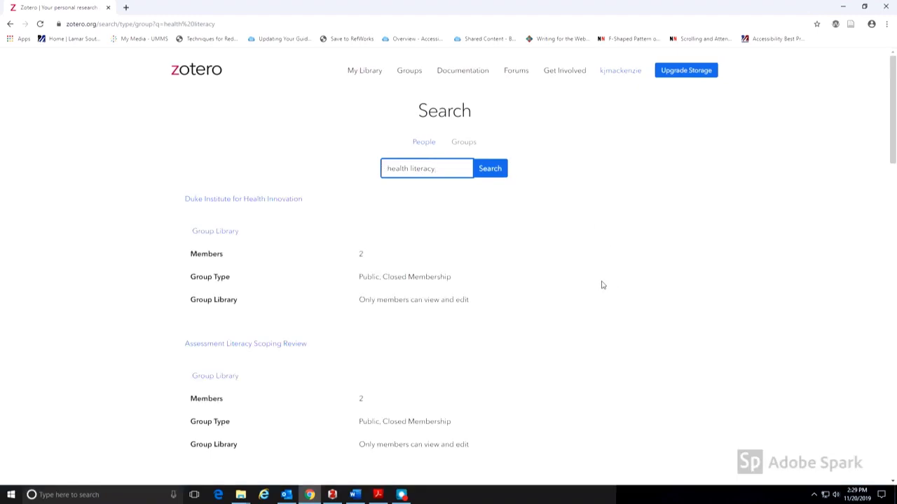
scroll(426, 300, "down", 3)
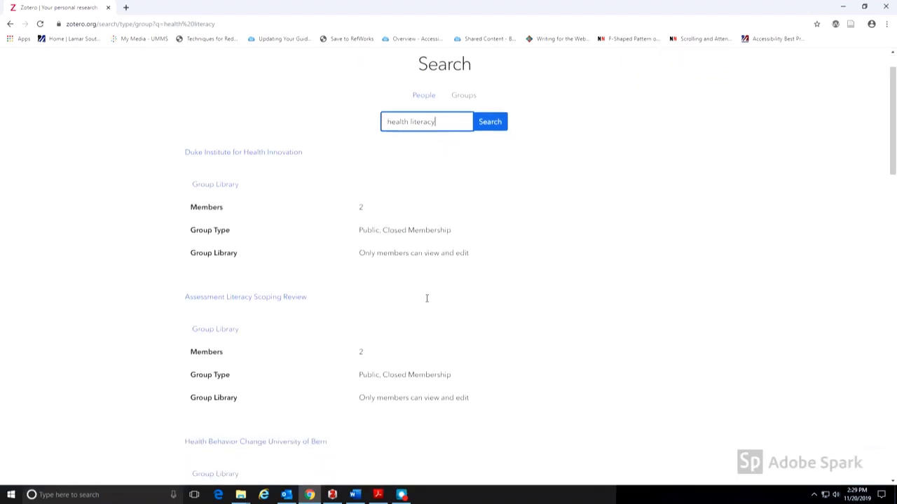
scroll(426, 302, "down", 1)
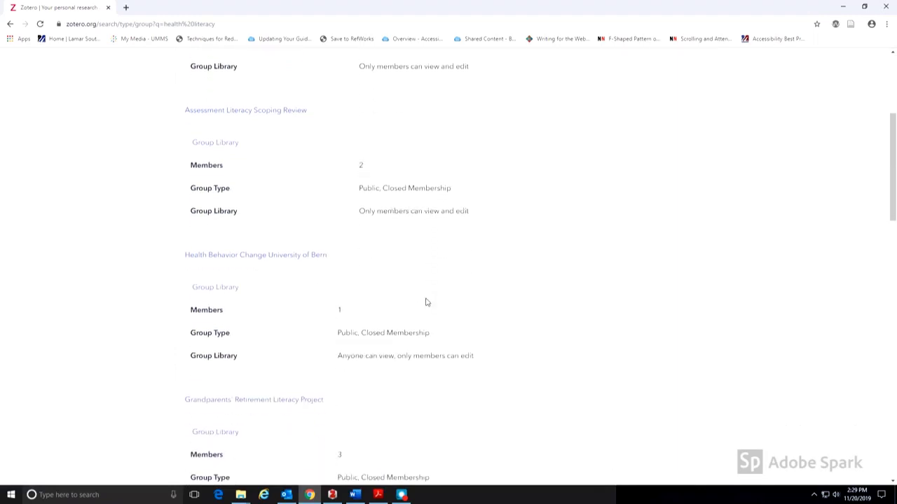
scroll(426, 302, "up", 5)
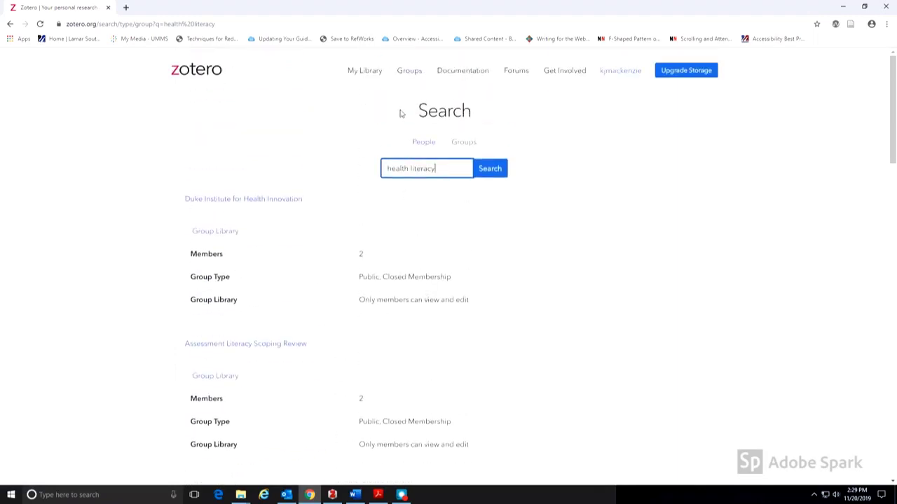
left_click(413, 77)
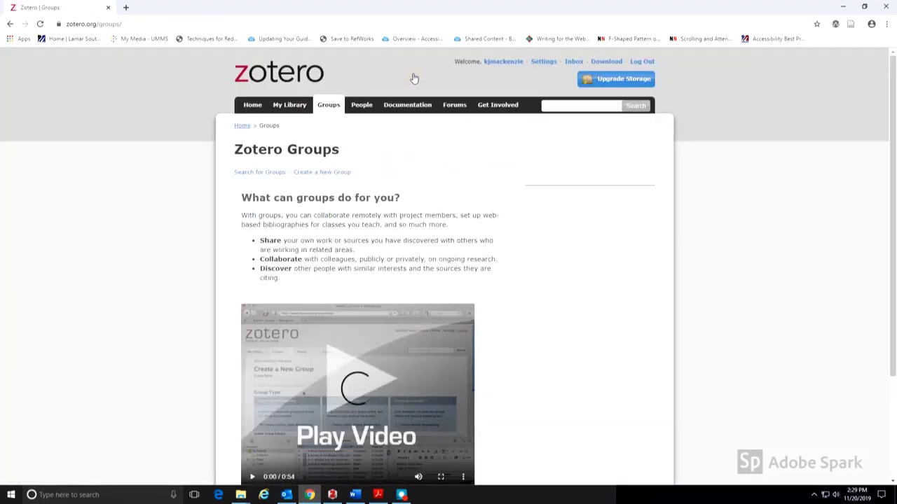
left_click(343, 174)
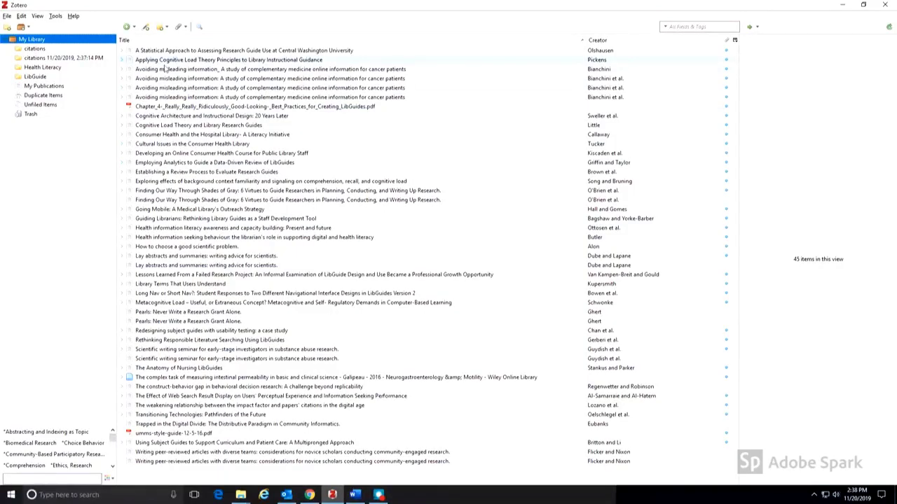
Step: Show duplicate items and merge the four 'Avoiding misleading information' copies into one
left_click(163, 69)
left_click(172, 79)
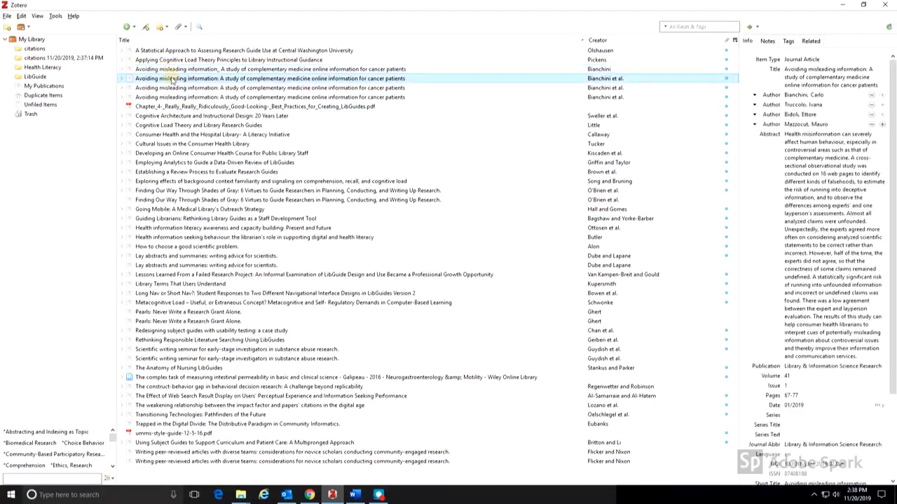
left_click(56, 97)
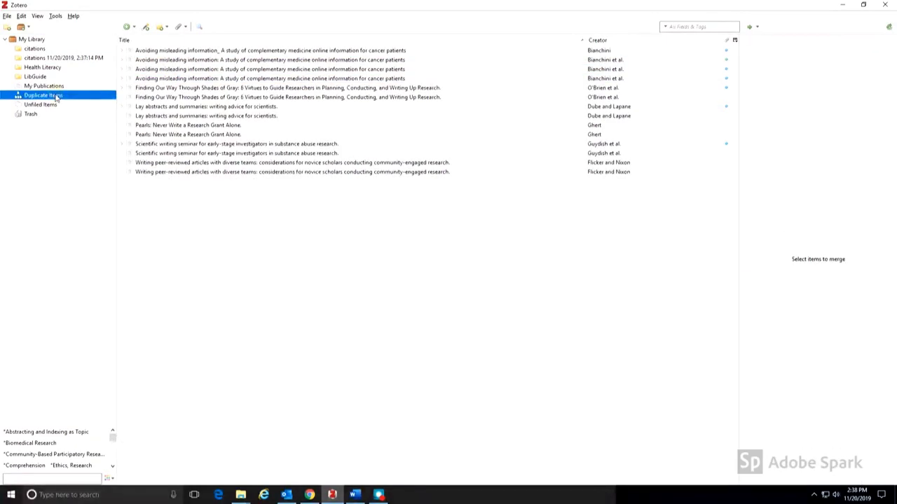
left_click(201, 51)
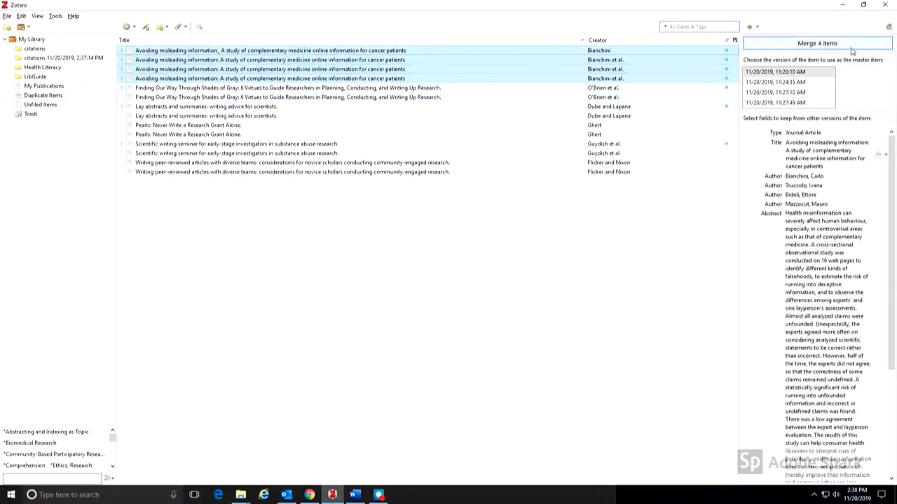
left_click(817, 43)
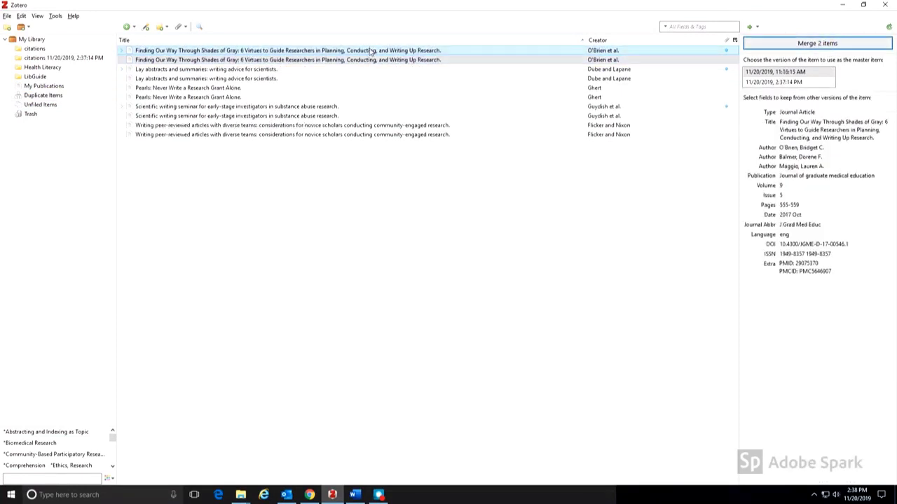
Step: Merge the Finding Our Way, Lay abstracts, Pearls, Scientific writing seminar and Writing peer-reviewed articles duplicates
left_click(786, 45)
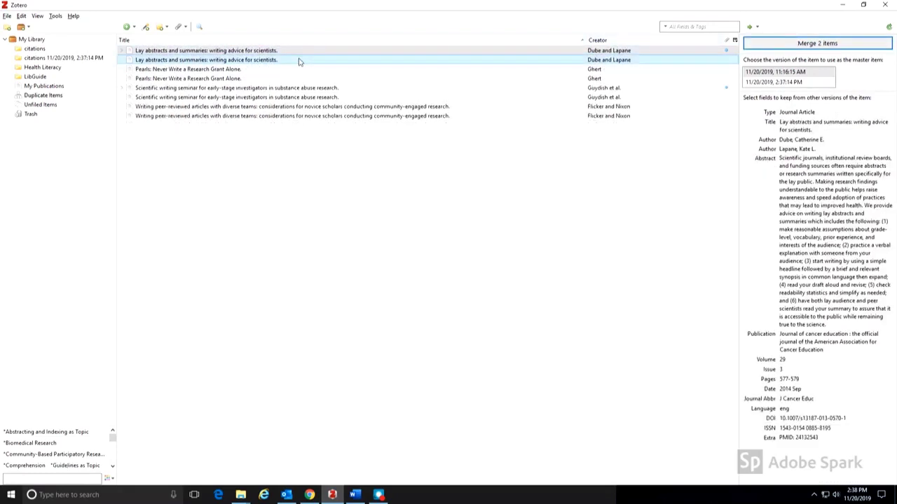
left_click(807, 44)
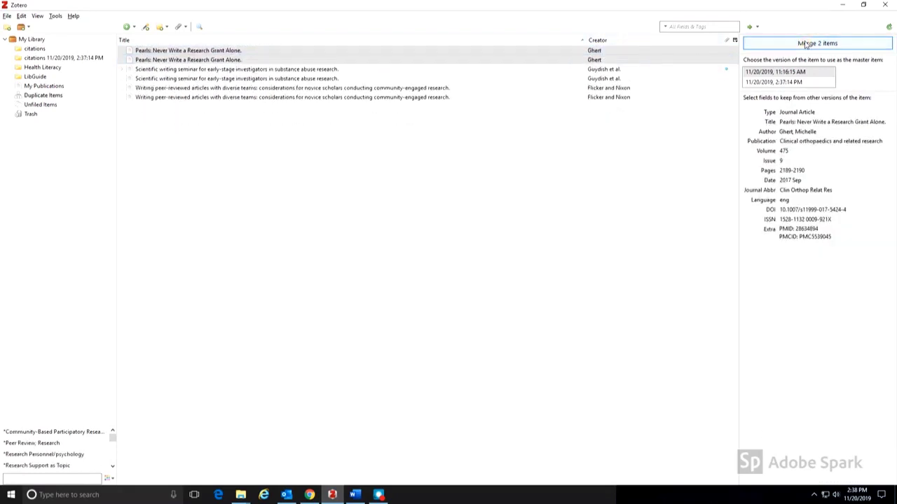
left_click(797, 45)
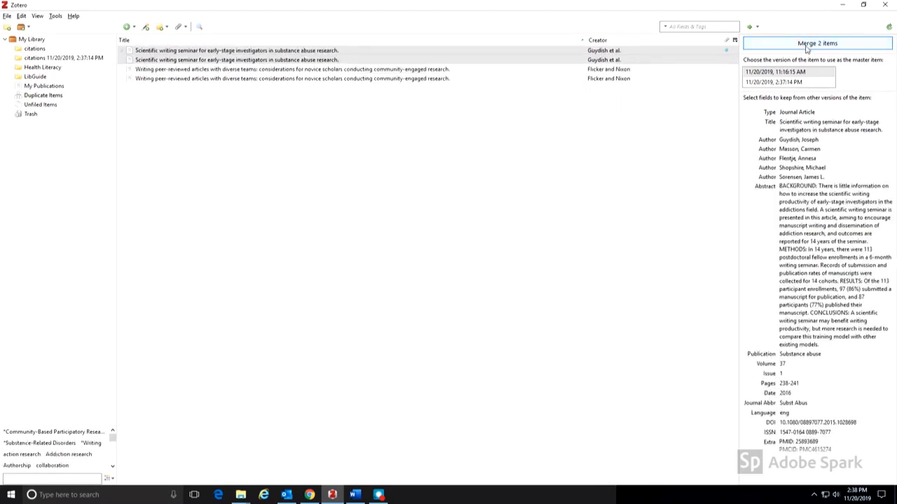
left_click(805, 46)
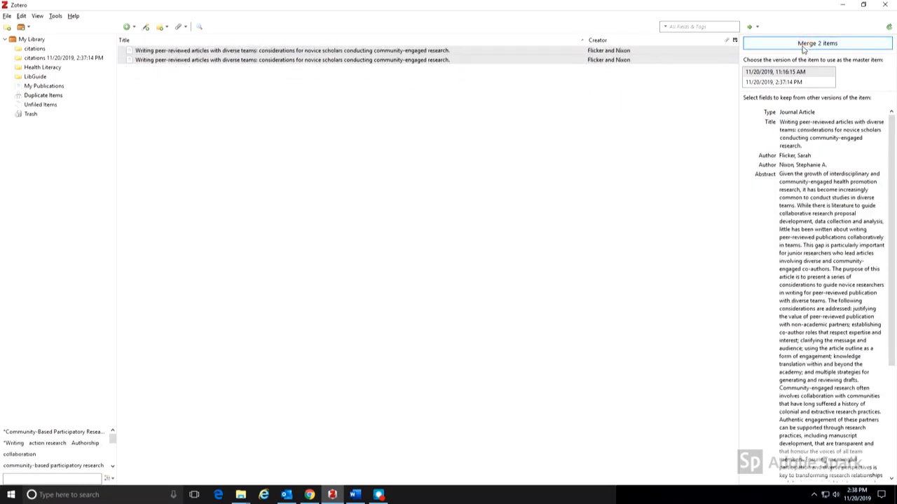
left_click(801, 44)
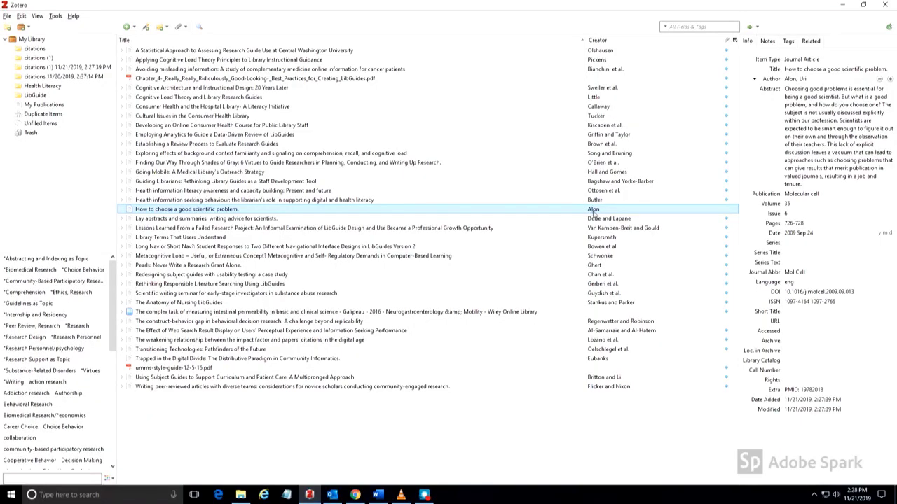
Step: Step through Title, Author, Abstract, Publication, Issue and URL fields of 'How to choose a good scientific problem'
left_click(827, 70)
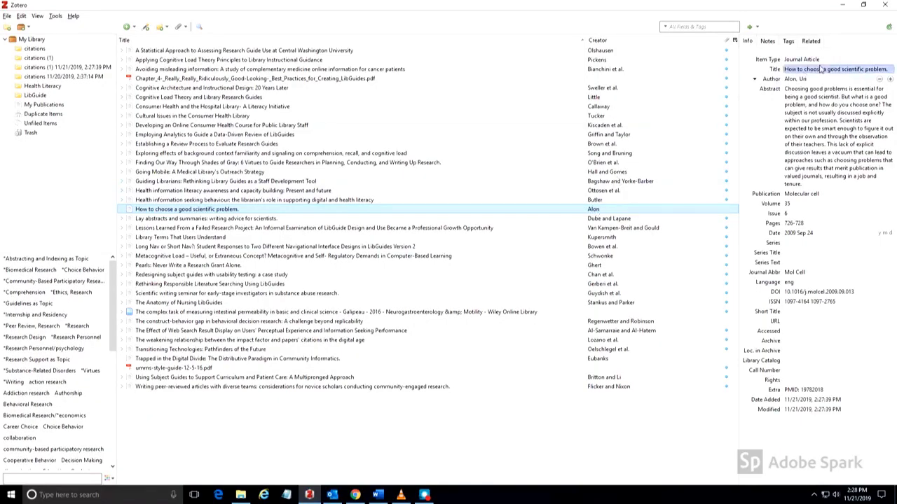
left_click(804, 79)
key("Tab")
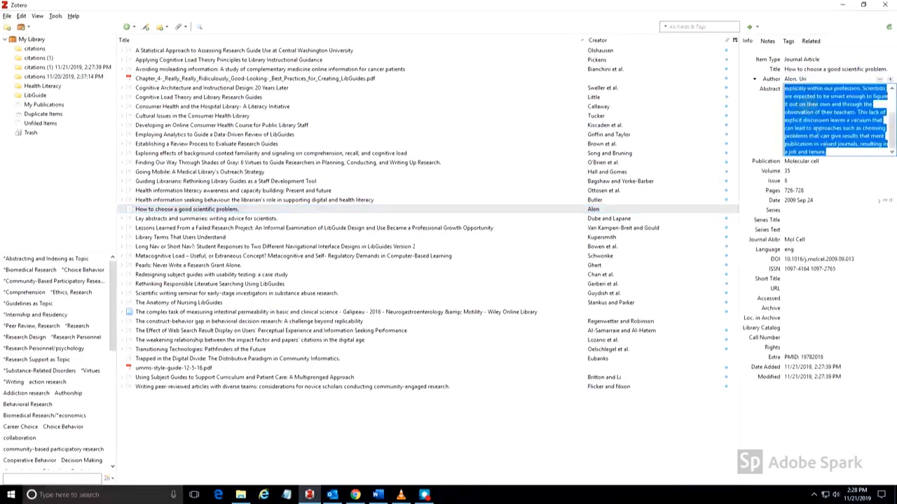
key("Tab")
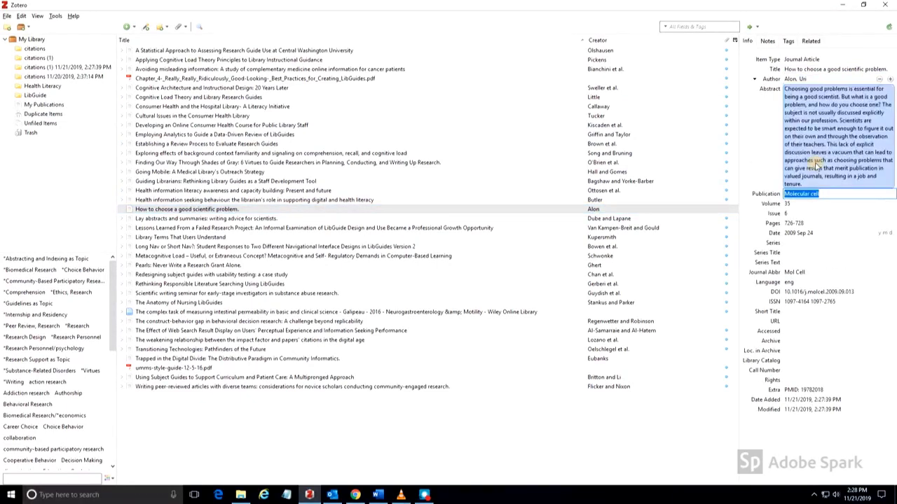
left_click(816, 214)
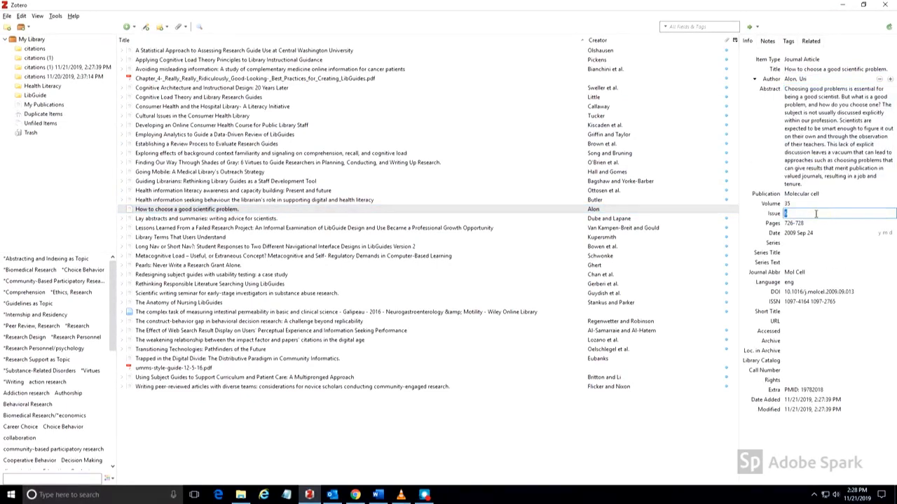
left_click(807, 211)
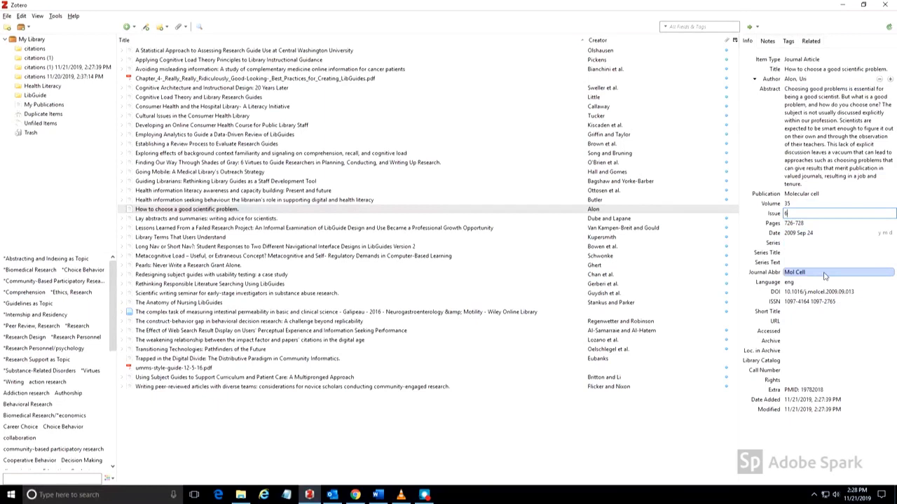
left_click(814, 321)
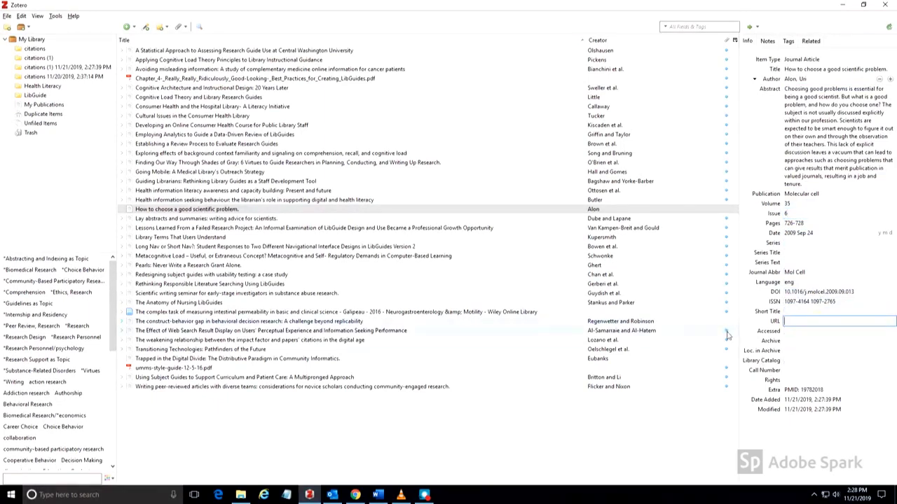
right_click(438, 212)
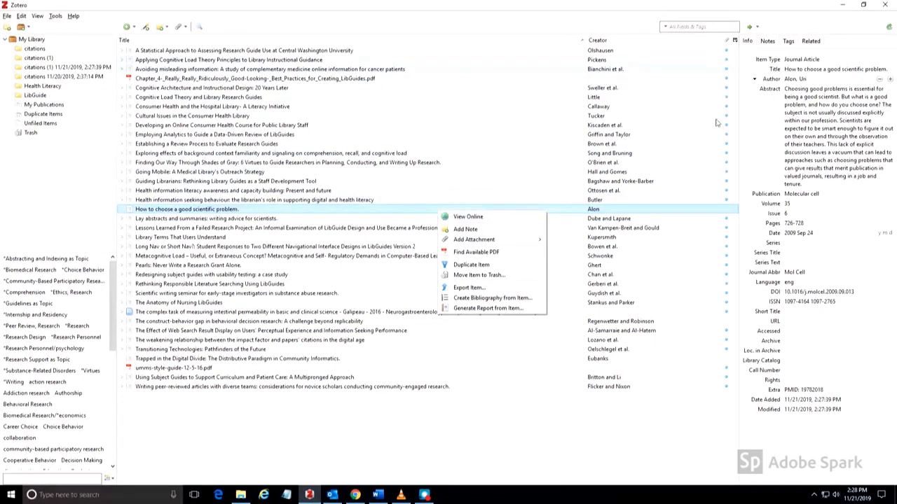
Step: Retrieve and attach the free full-text PDF for the scientific problem article
left_click(465, 254)
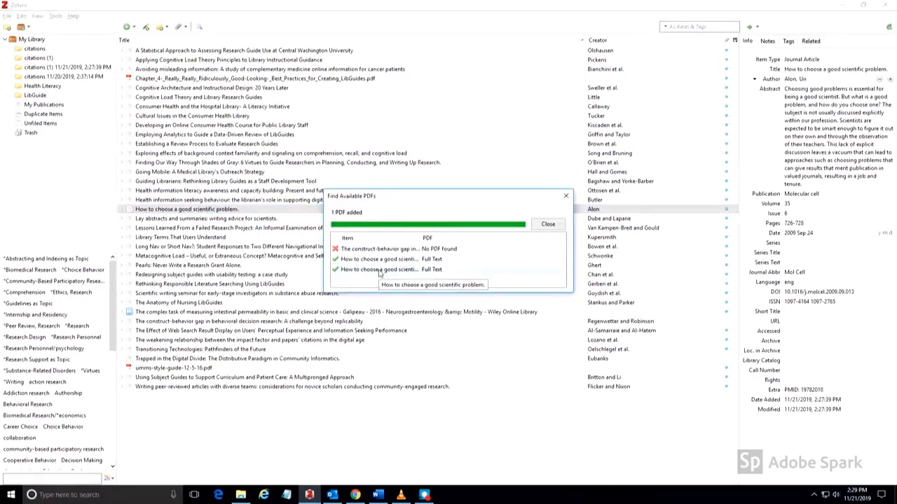
left_click(547, 225)
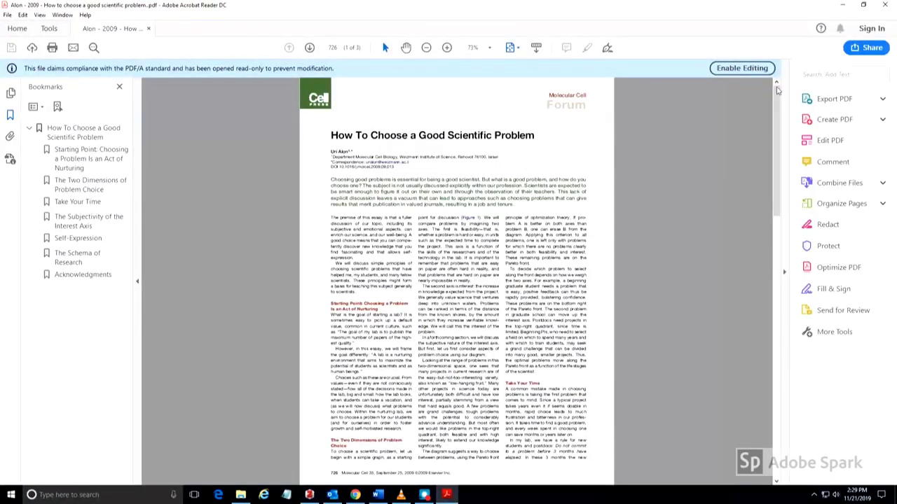
Step: Close the PDF in Acrobat Reader and select the construct-behavior gap article in Zotero
left_click(884, 4)
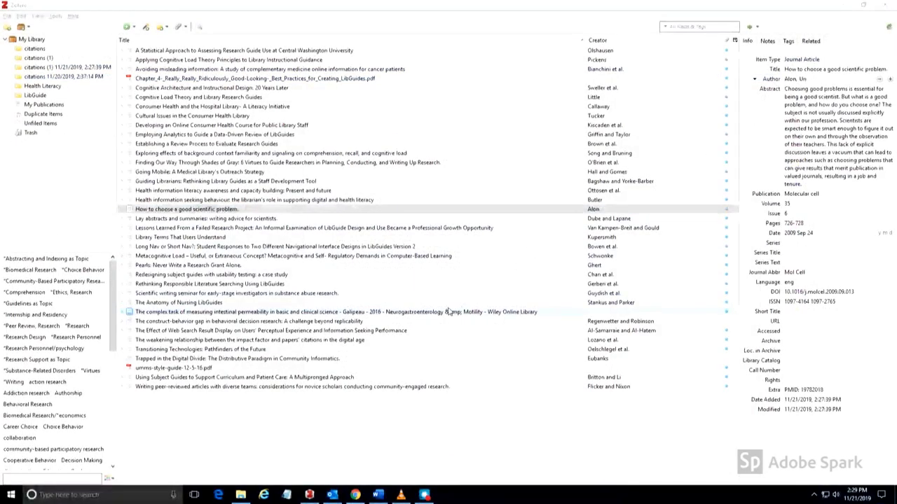
left_click(447, 322)
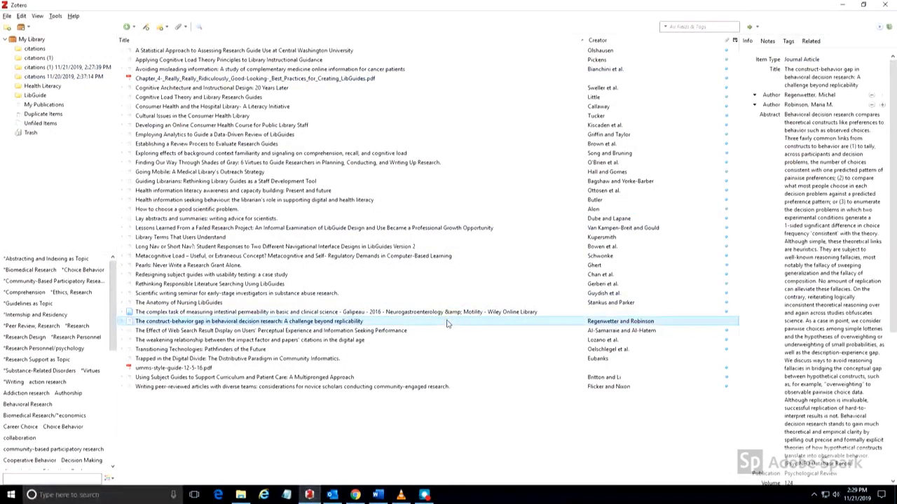
Step: Search for an available PDF of the construct-behavior gap article, which finds none
right_click(447, 323)
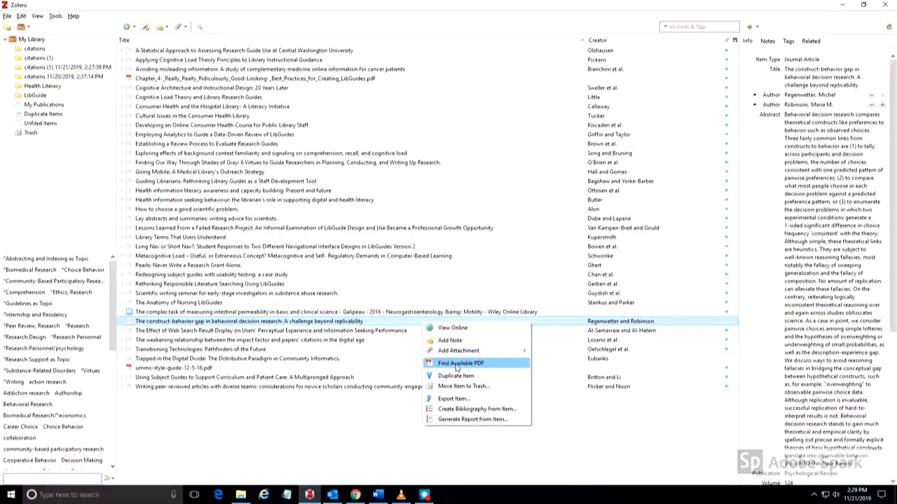
left_click(456, 365)
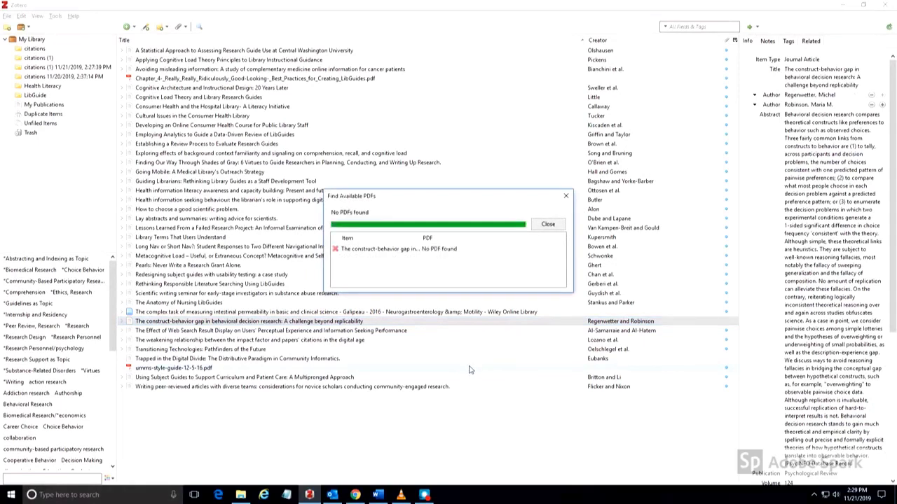
left_click(549, 226)
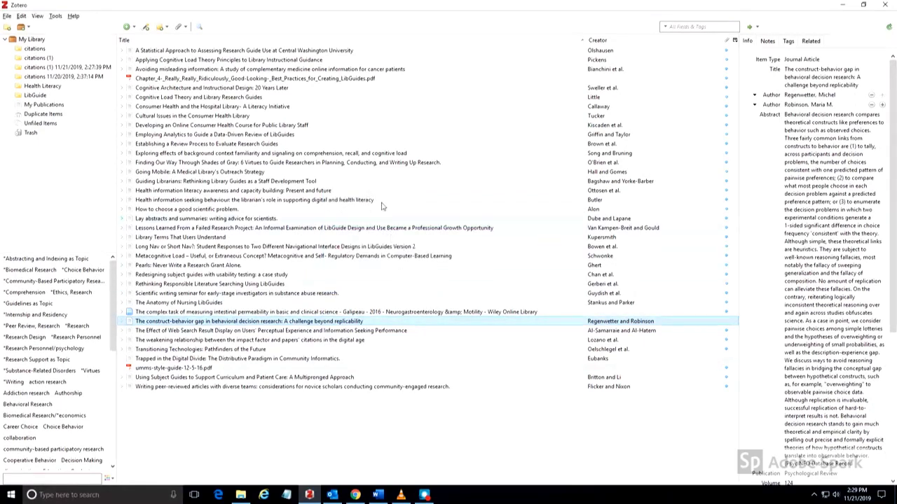
Step: Attach Regenwetter_Robinson_2017 from the Desktop as a stored copy and open it
left_click(185, 27)
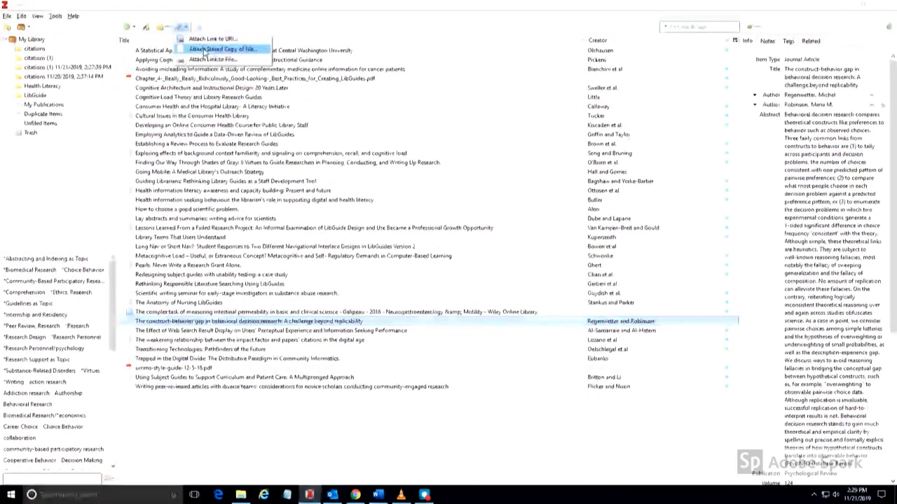
left_click(203, 49)
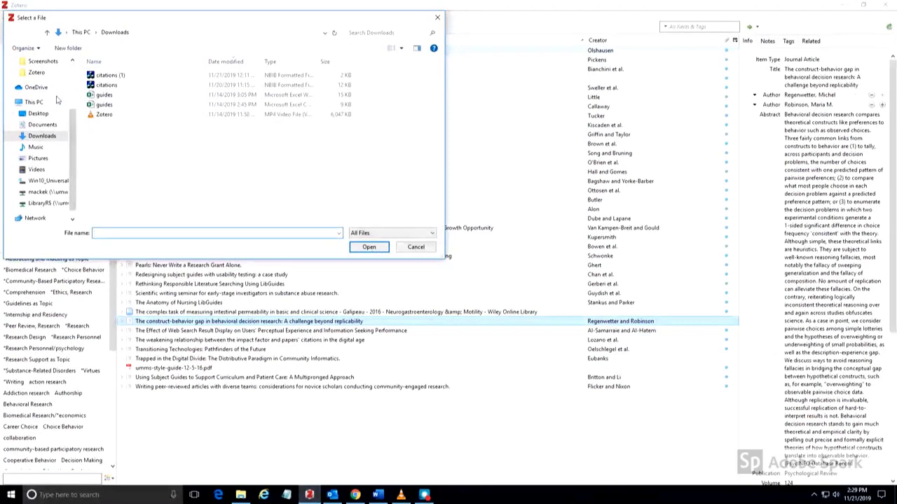
left_click(40, 114)
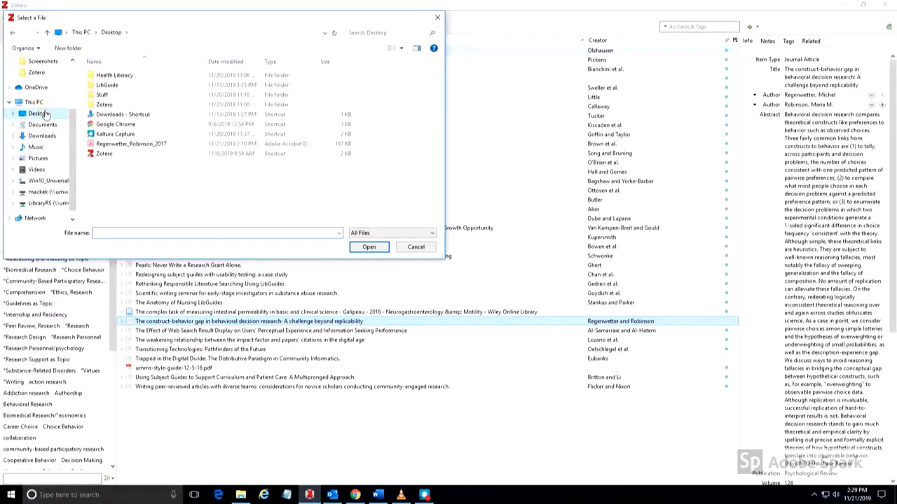
left_click(155, 144)
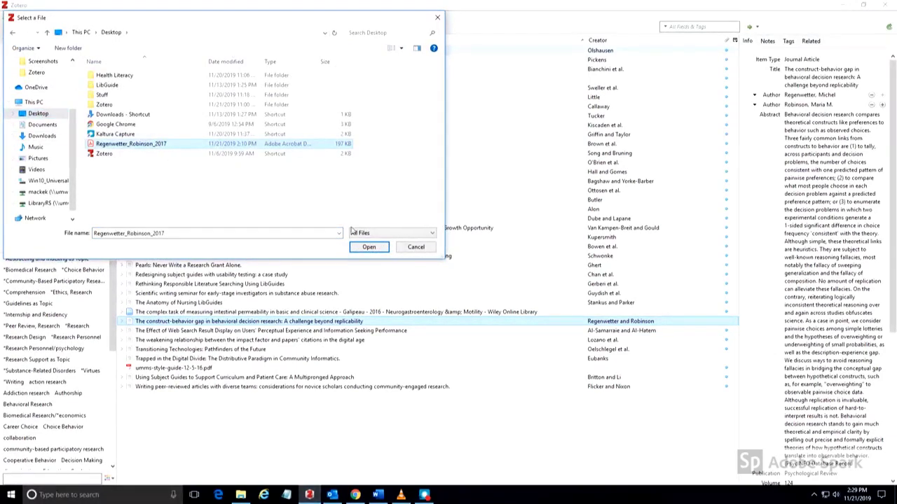
left_click(381, 247)
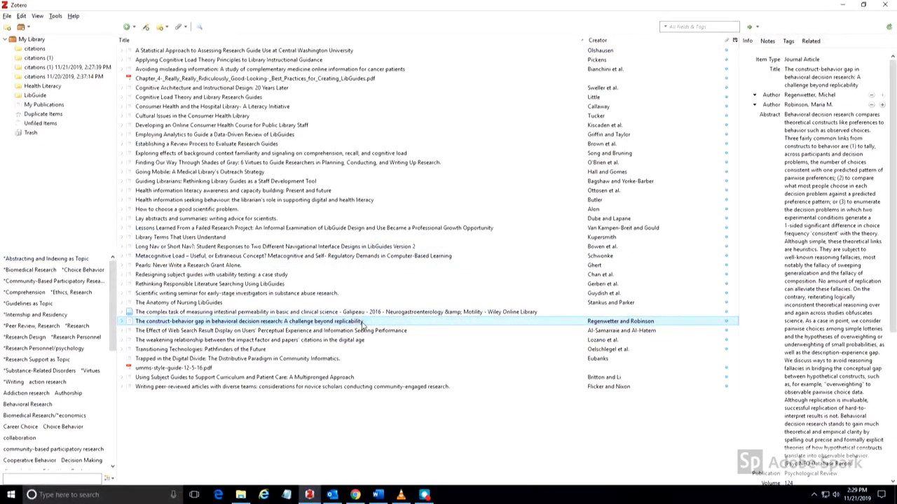
double_click(361, 321)
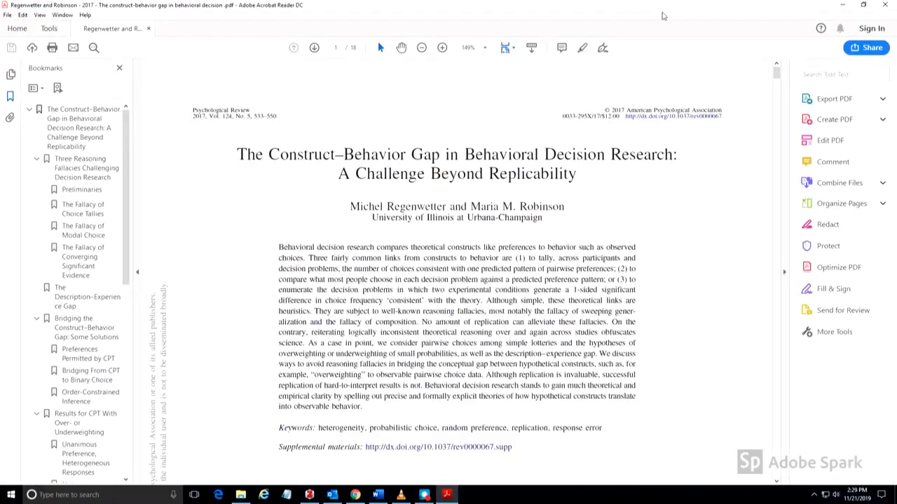
Step: Close Acrobat Reader after checking the Construct–Behavior Gap PDF
left_click(885, 6)
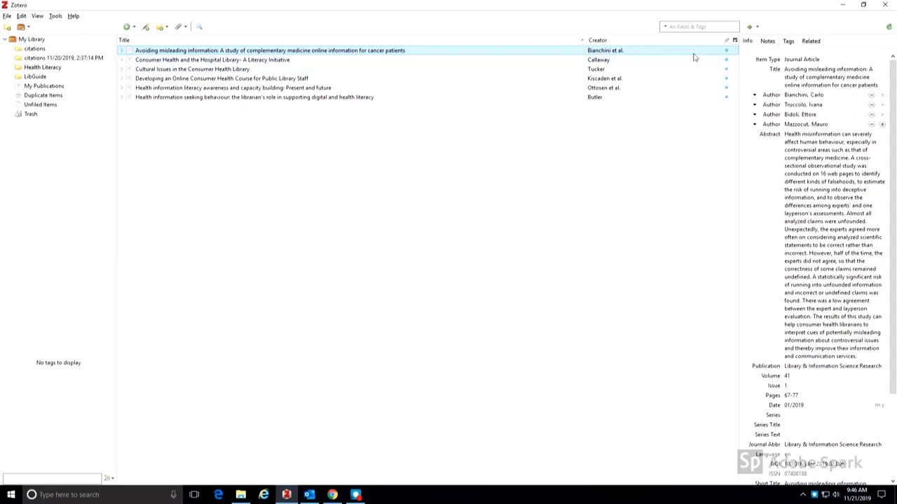
Step: Tag the misleading-information article with 'health literacy' and 'Online health information'
left_click(791, 44)
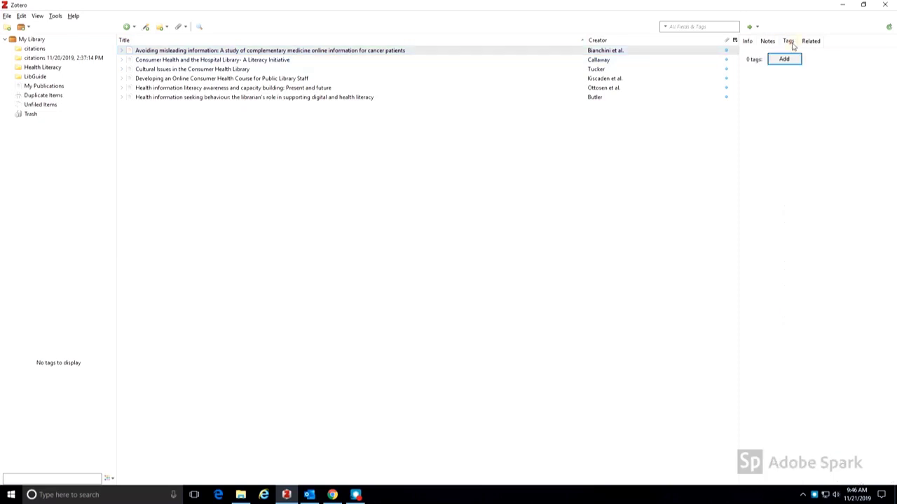
left_click(786, 60)
type("health literacy")
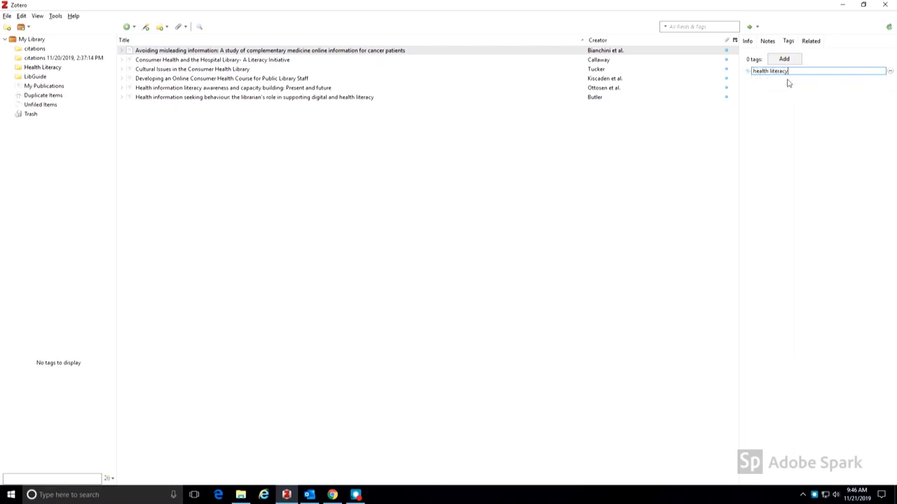
left_click(791, 62)
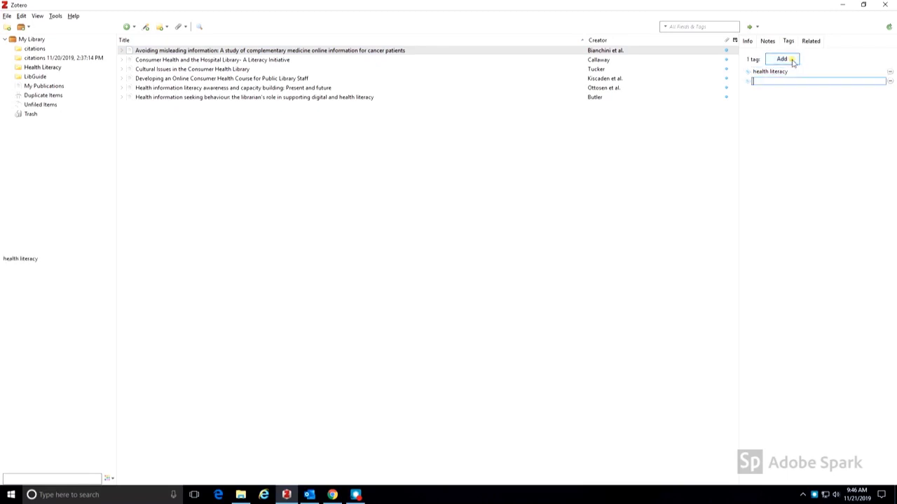
type("O")
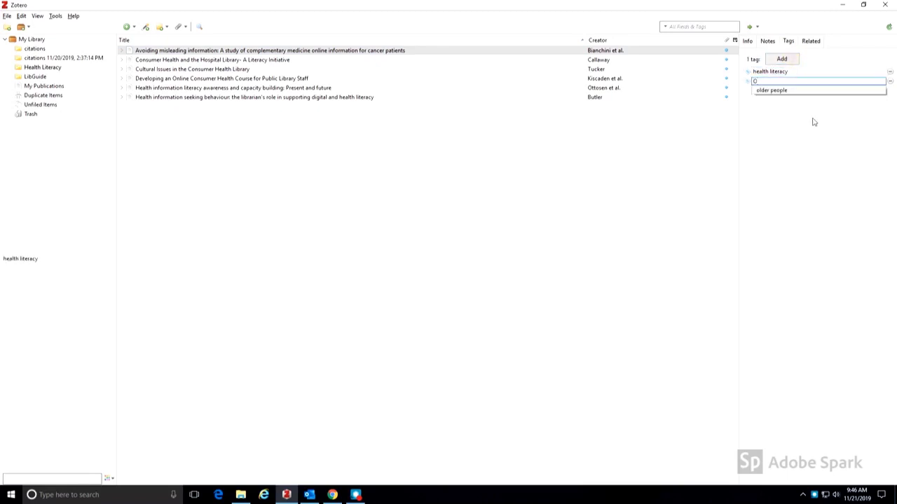
type("nline health information")
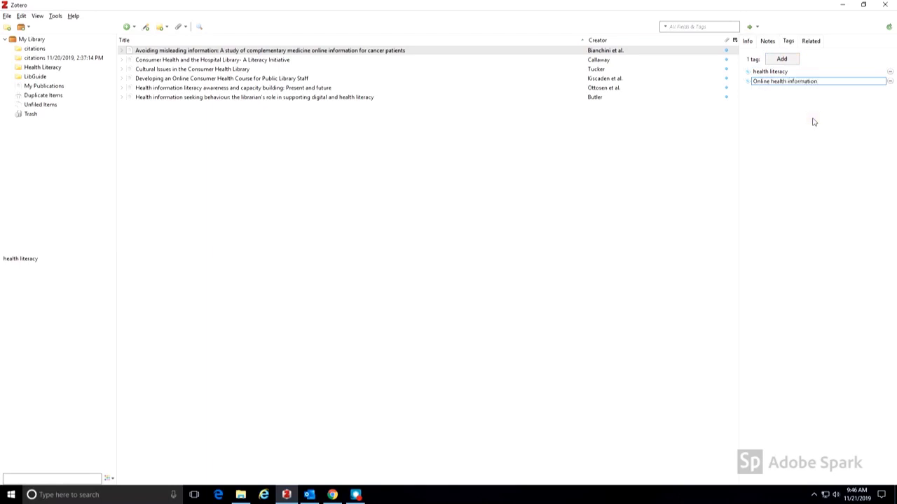
Step: Give the health information seeking article the existing 'health literacy' and 'Online health information' tags
left_click(240, 98)
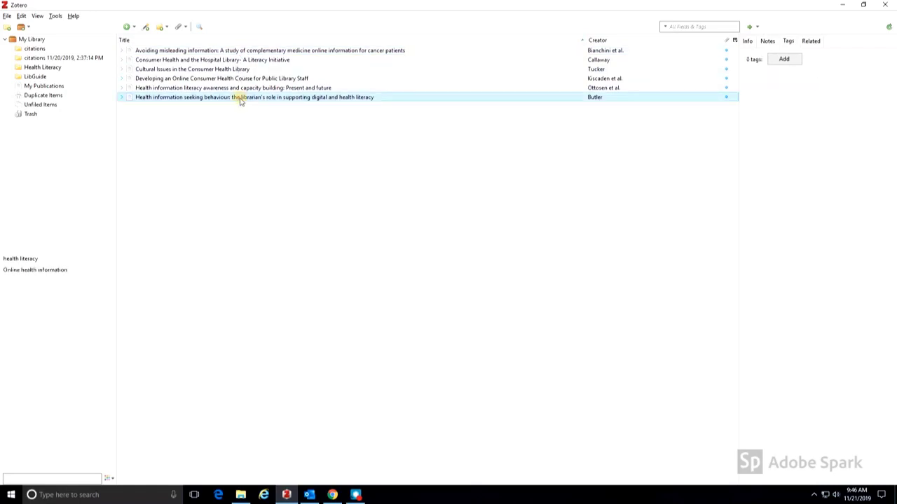
left_click(786, 60)
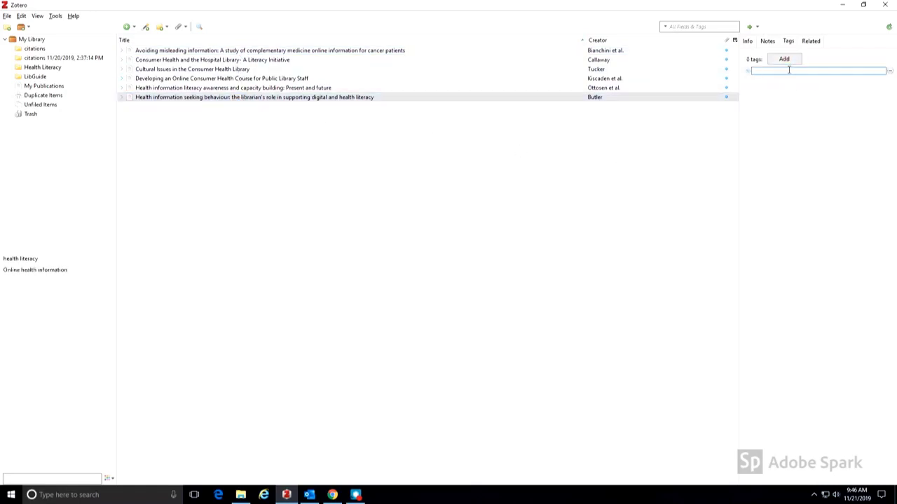
type("heal")
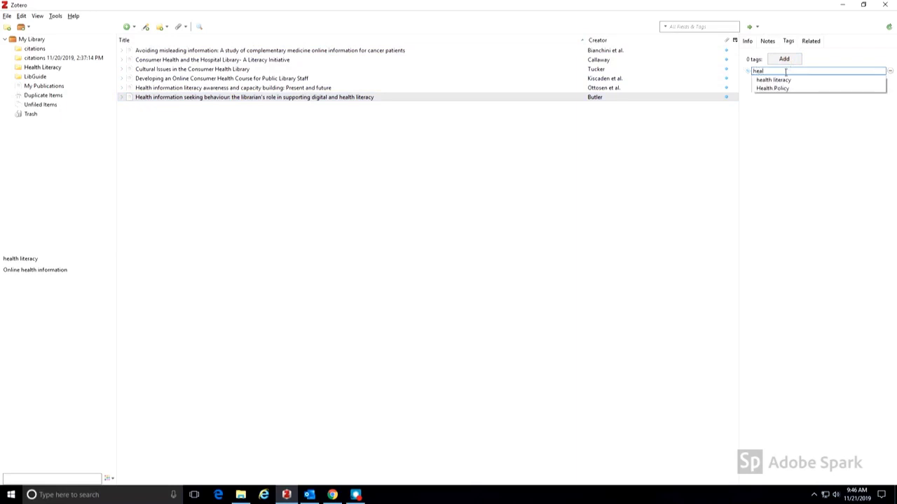
left_click(784, 81)
left_click(783, 59)
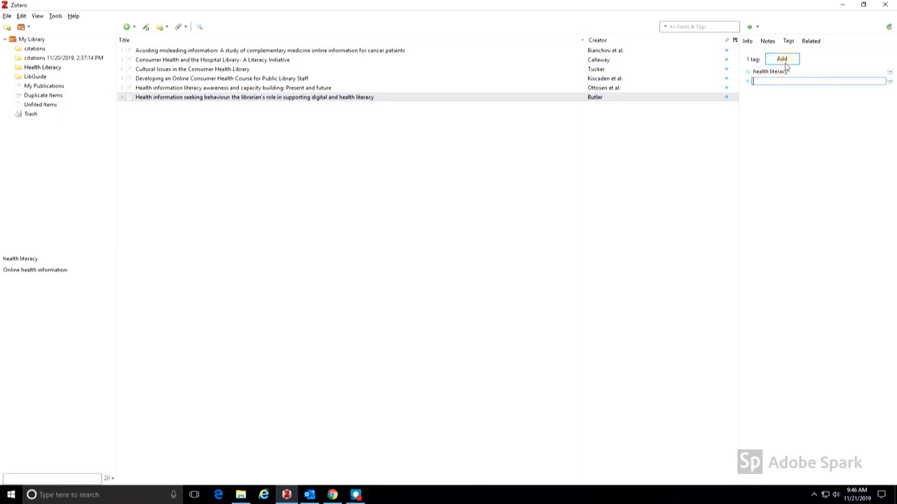
type("onl")
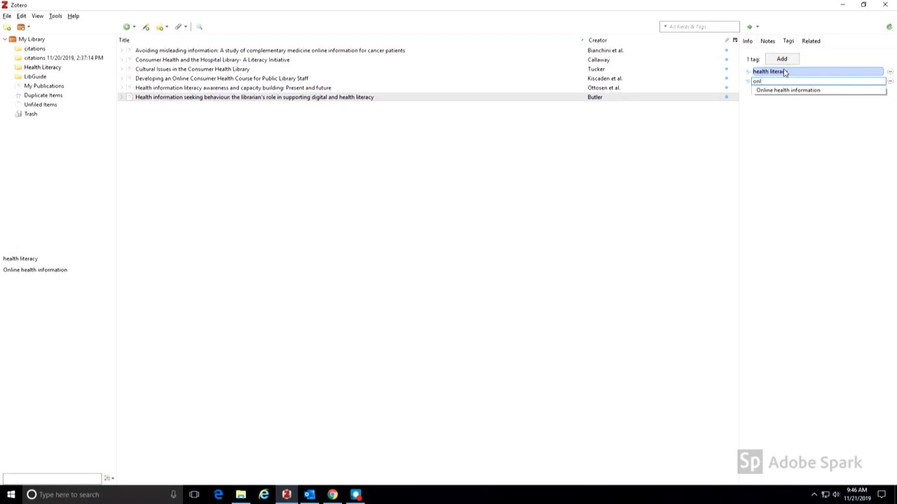
left_click(787, 90)
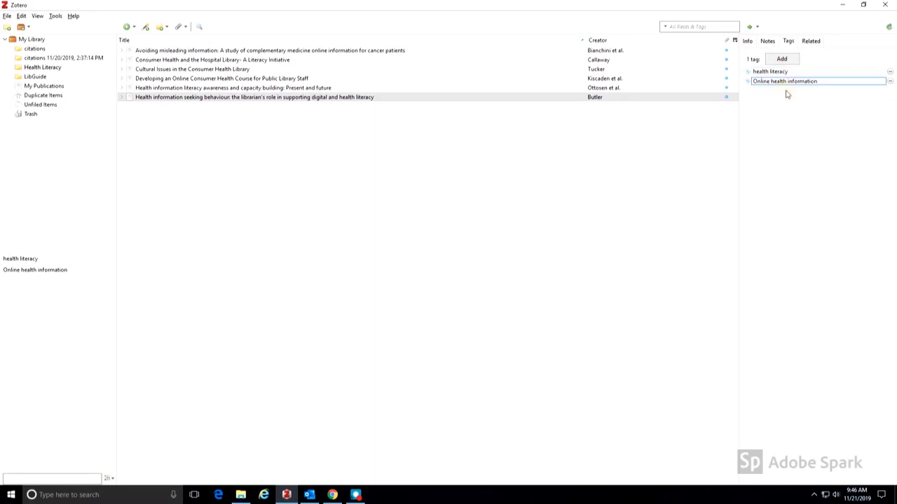
left_click(173, 69)
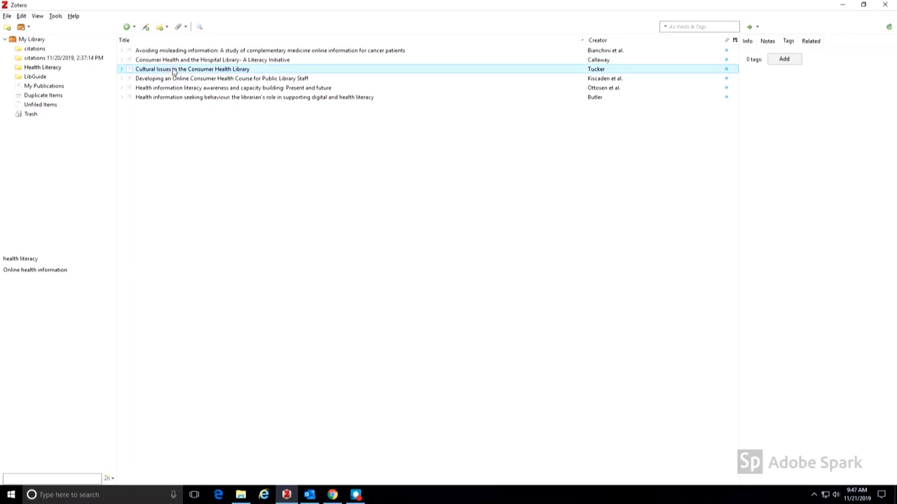
Step: Show My Library filtered by the 'health literacy' tag and review both tagged articles
left_click(46, 42)
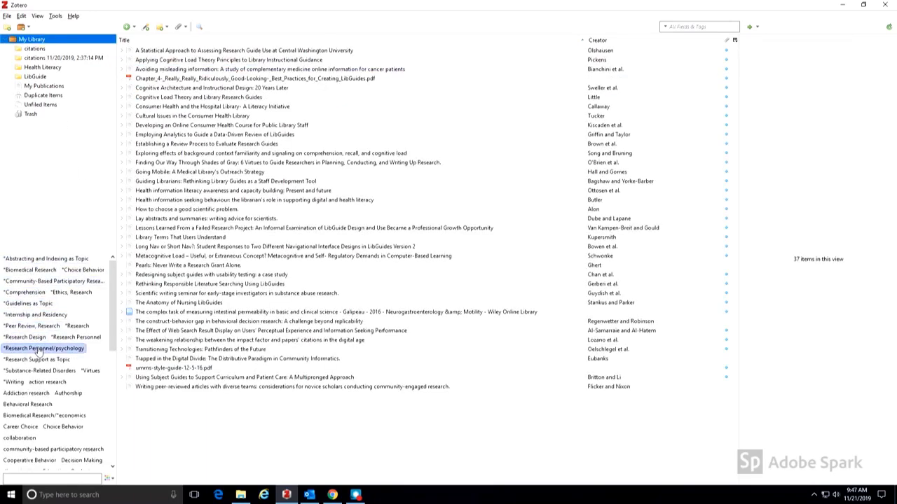
scroll(59, 393, "down", 3)
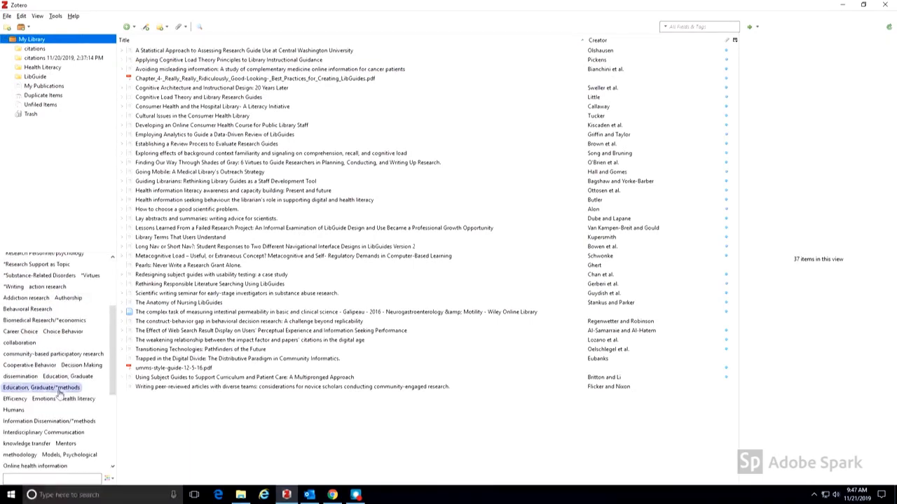
left_click(76, 400)
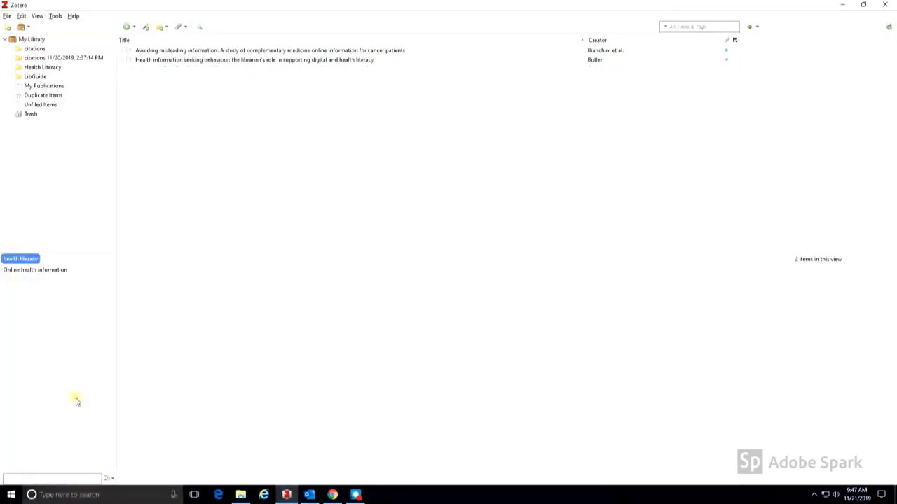
left_click(215, 52)
left_click(215, 61)
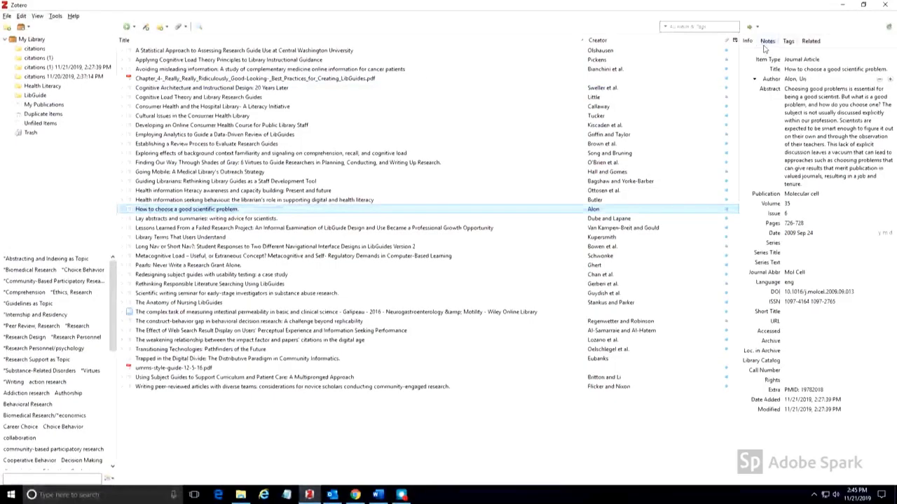
Step: Attach a note to 'How to choose a good scientific problem' flagging it for the next article
left_click(767, 42)
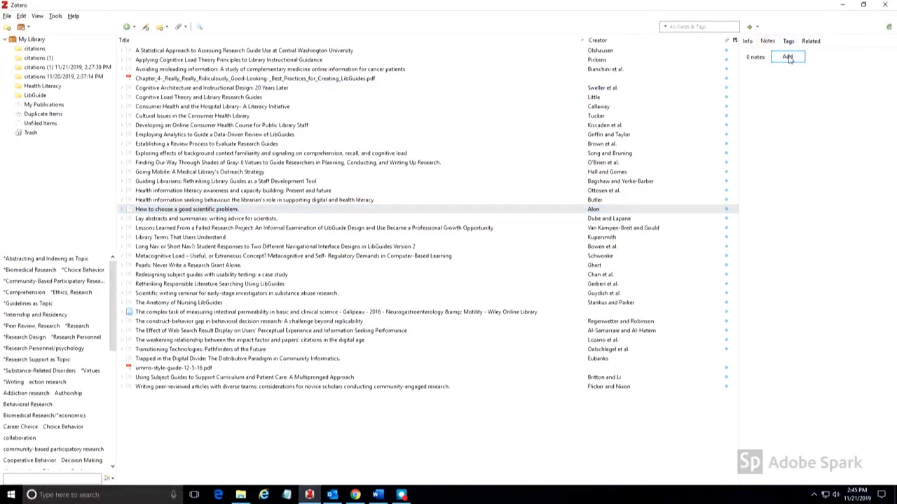
left_click(788, 58)
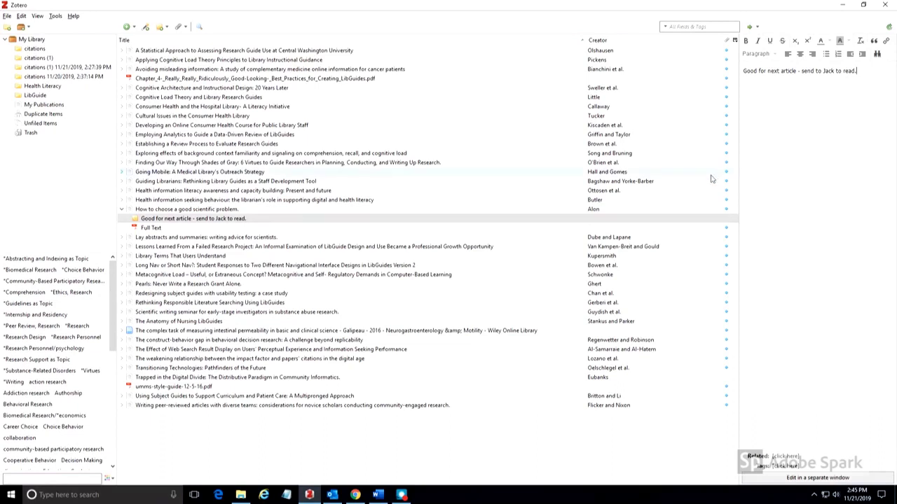
left_click(629, 222)
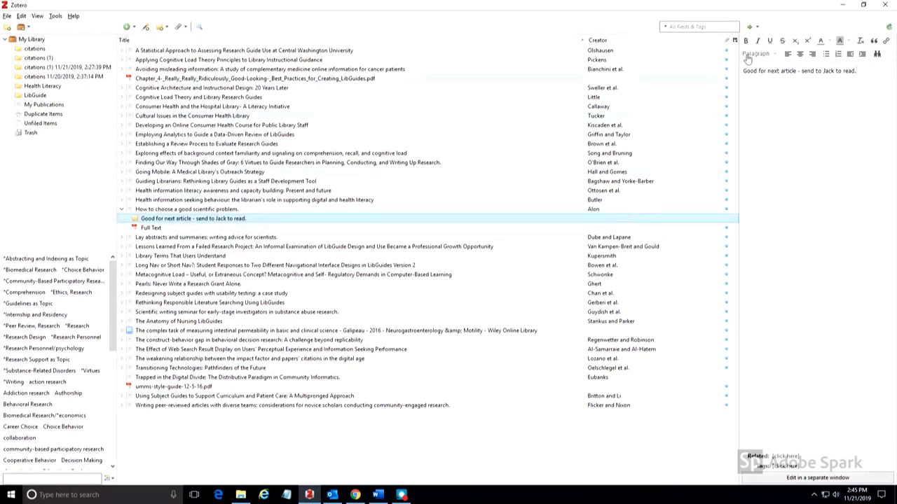